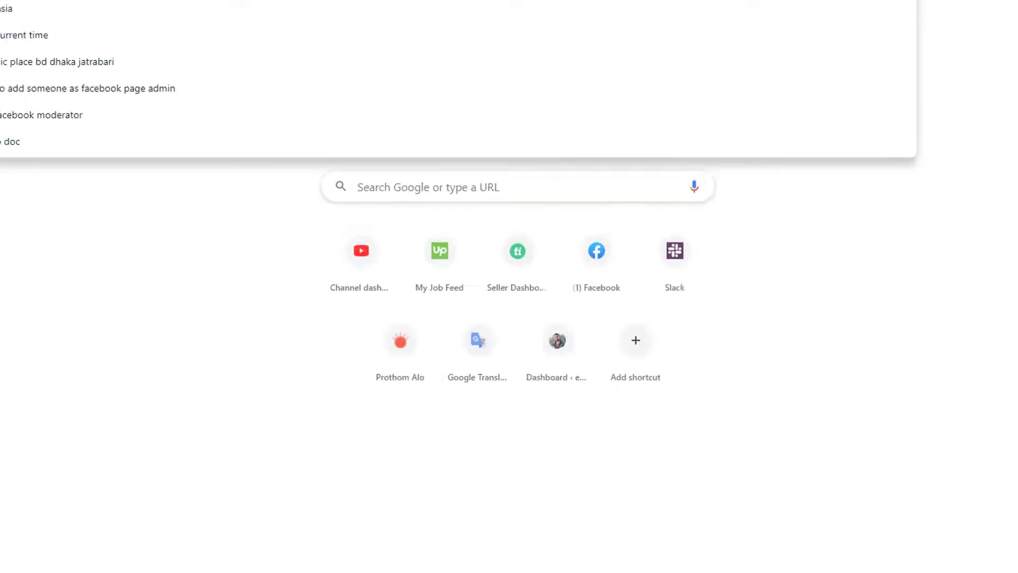
# Load cataliss.com in the new Chrome tab via the address bar
pyautogui.write('ec')
pyautogui.press('BackSpace')
pyautogui.press('BackSpace')
pyautogui.press('BackSpace')
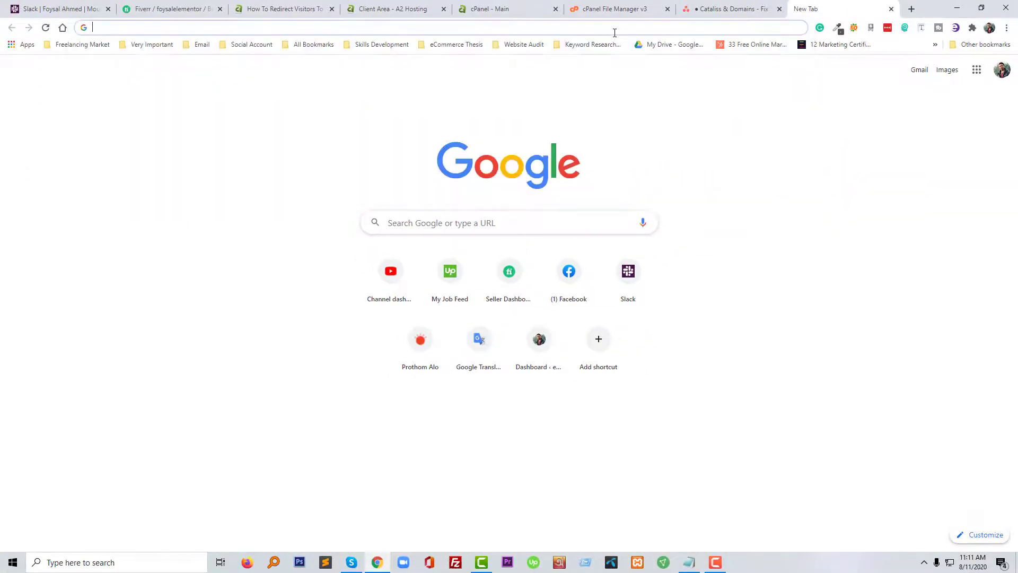
pyautogui.write('ca')
pyautogui.press('Return')
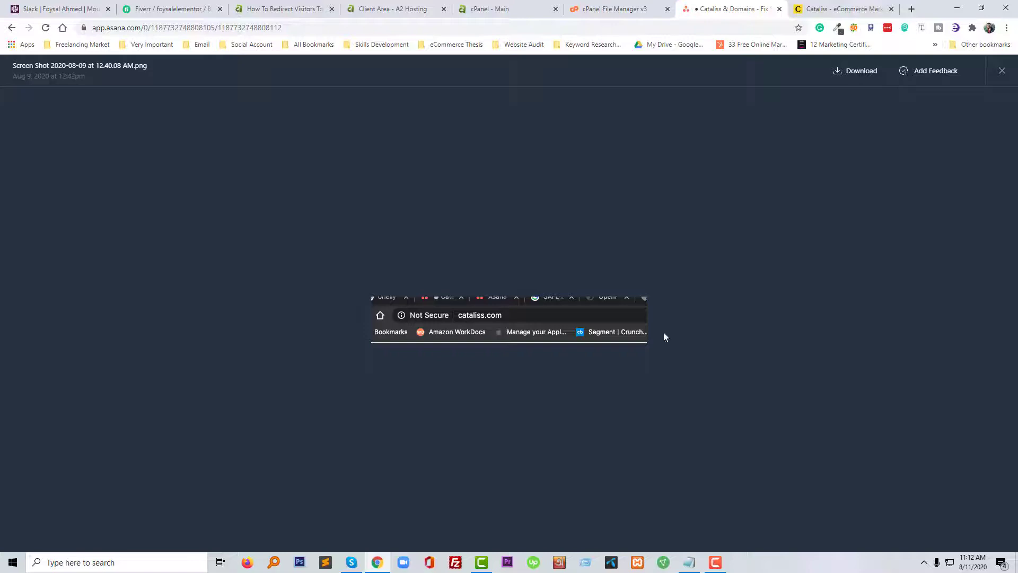
# Enable Show Hidden Files (dotfiles) in File Manager settings and select .htaccess in cataliss.com
pyautogui.click(603, 4)
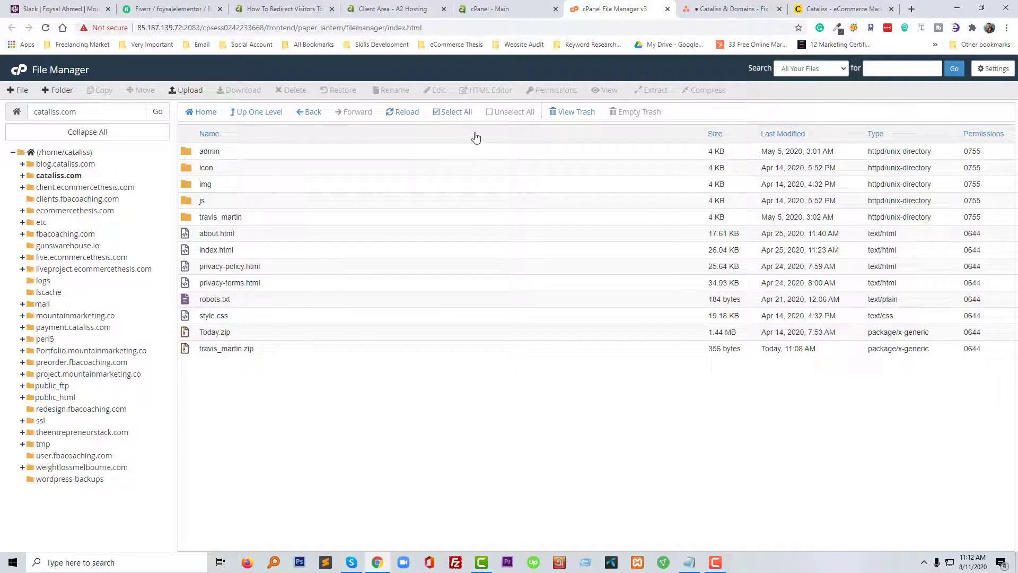
pyautogui.click(993, 72)
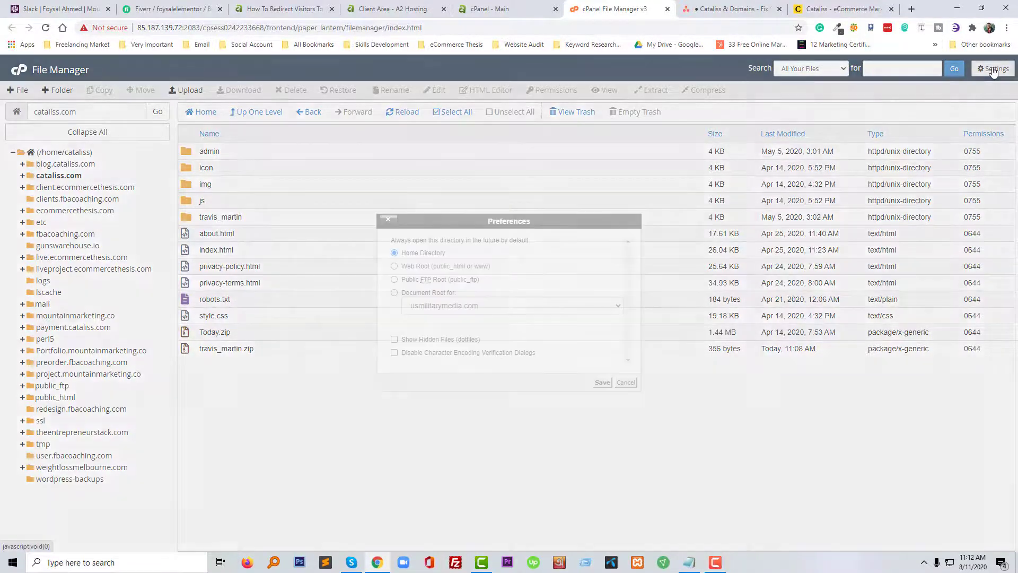
pyautogui.click(436, 339)
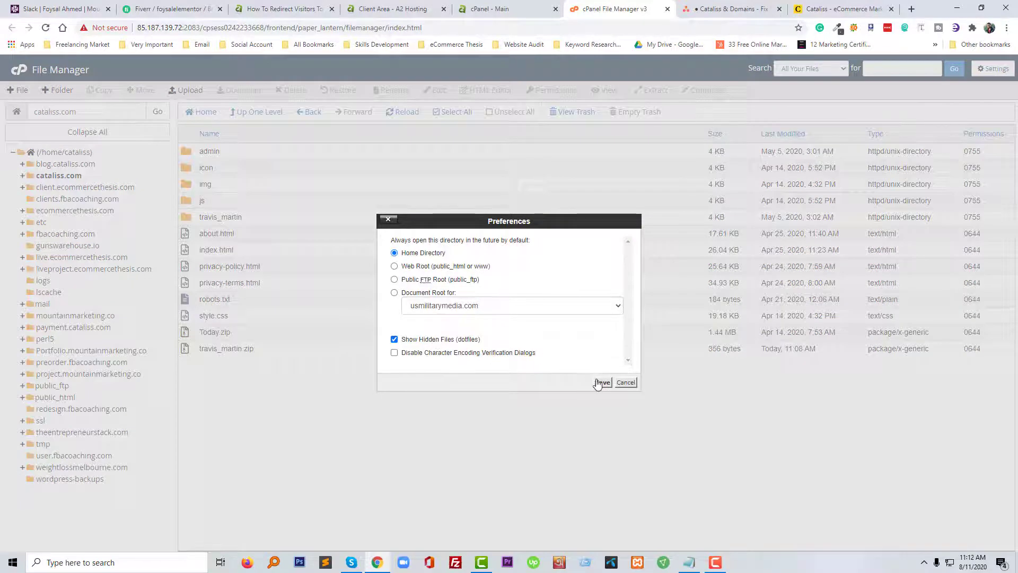
pyautogui.click(602, 382)
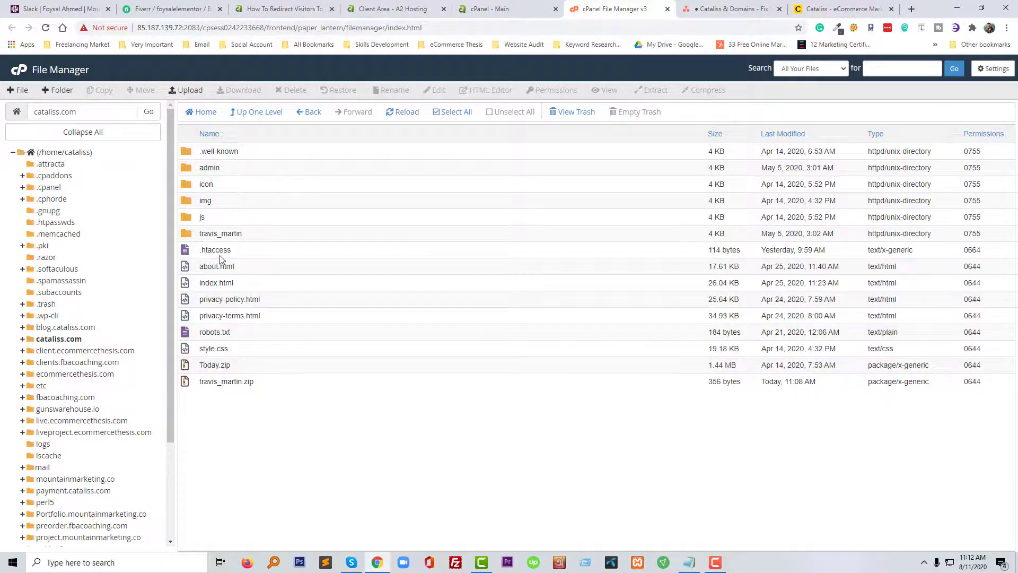
pyautogui.click(189, 252)
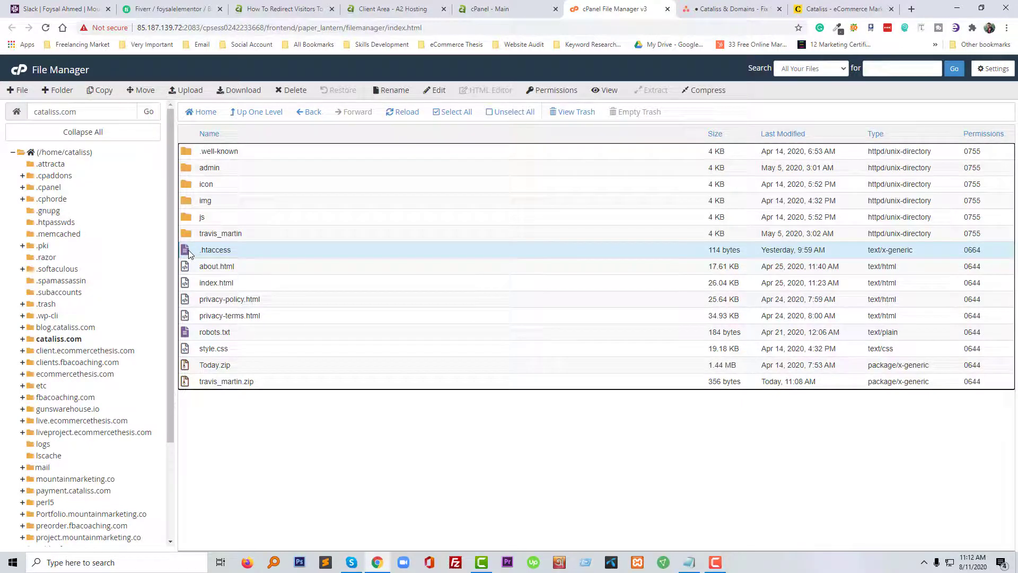
pyautogui.click(440, 91)
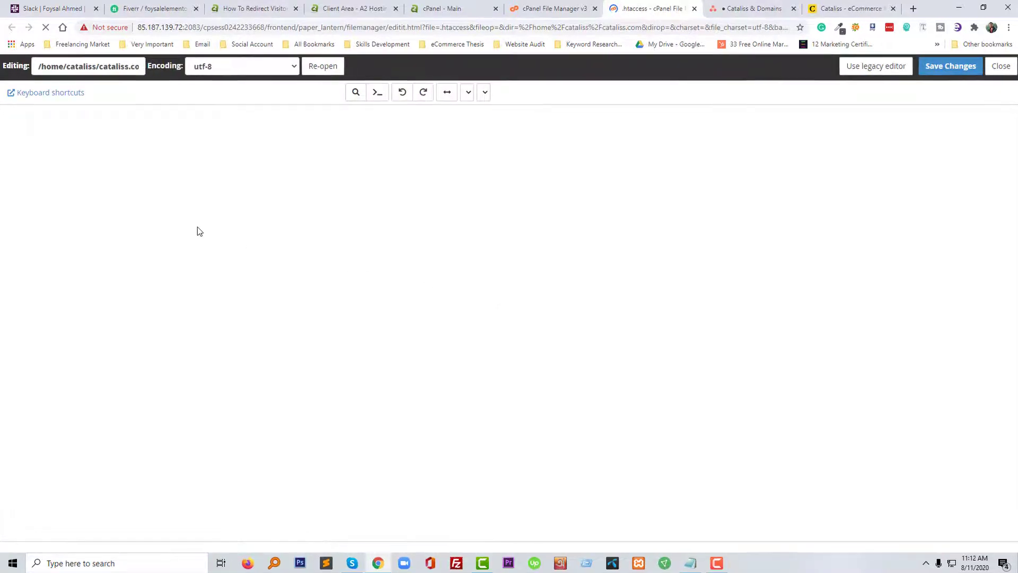
pyautogui.click(254, 93)
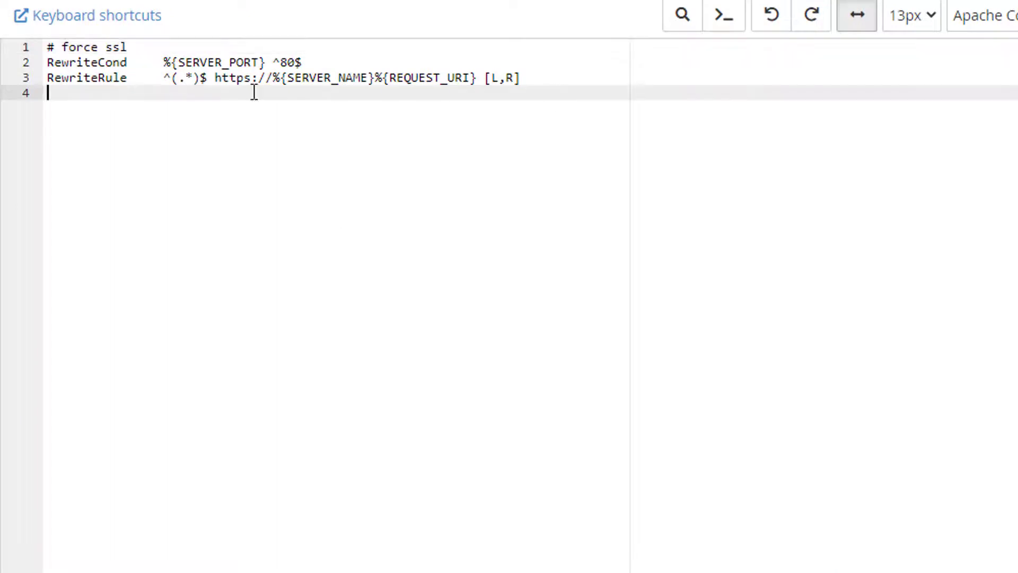
pyautogui.hotkey('shift', 'Up')
pyautogui.hotkey('shift', 'Up')
pyautogui.hotkey('shift', 'Up')
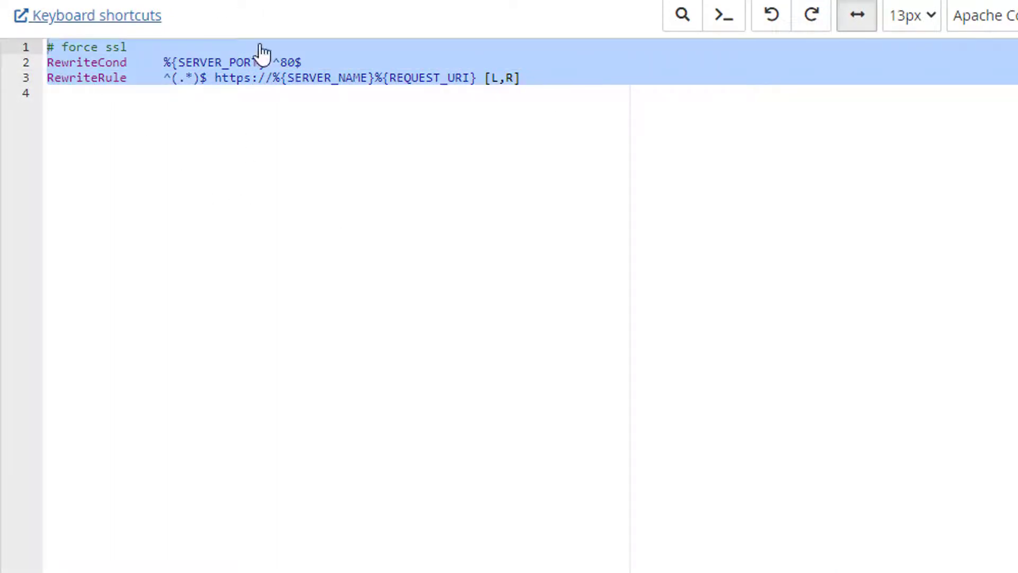
pyautogui.click(536, 115)
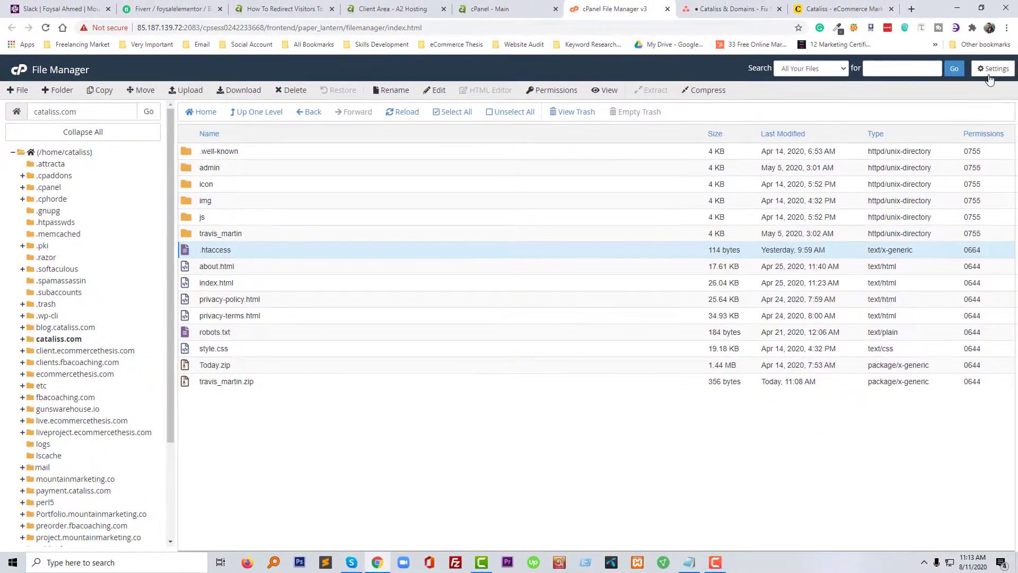
# Toggle Show Hidden Files off and back on, select .htaccess, then return to the Asana screenshot
pyautogui.click(989, 77)
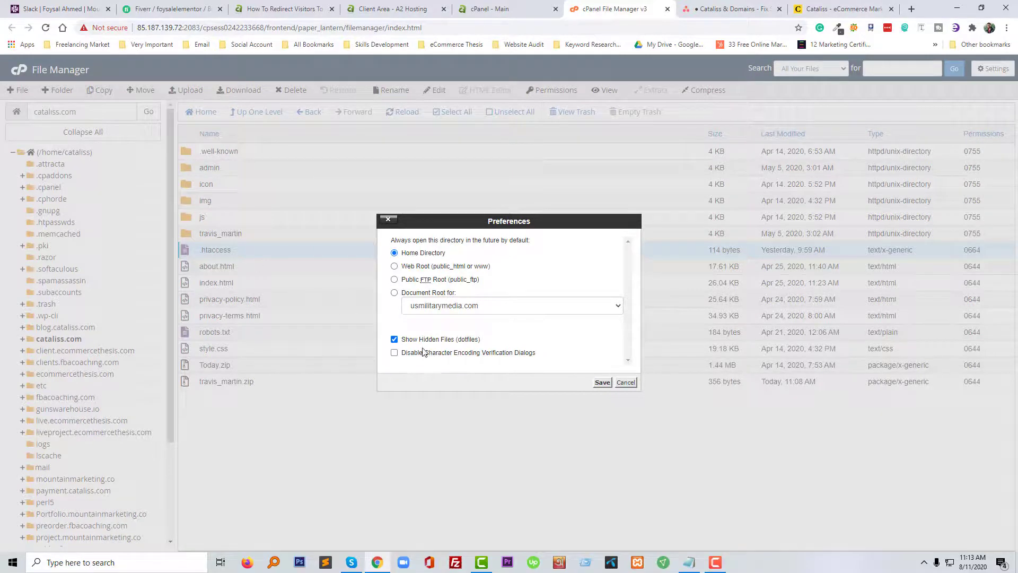
pyautogui.click(602, 382)
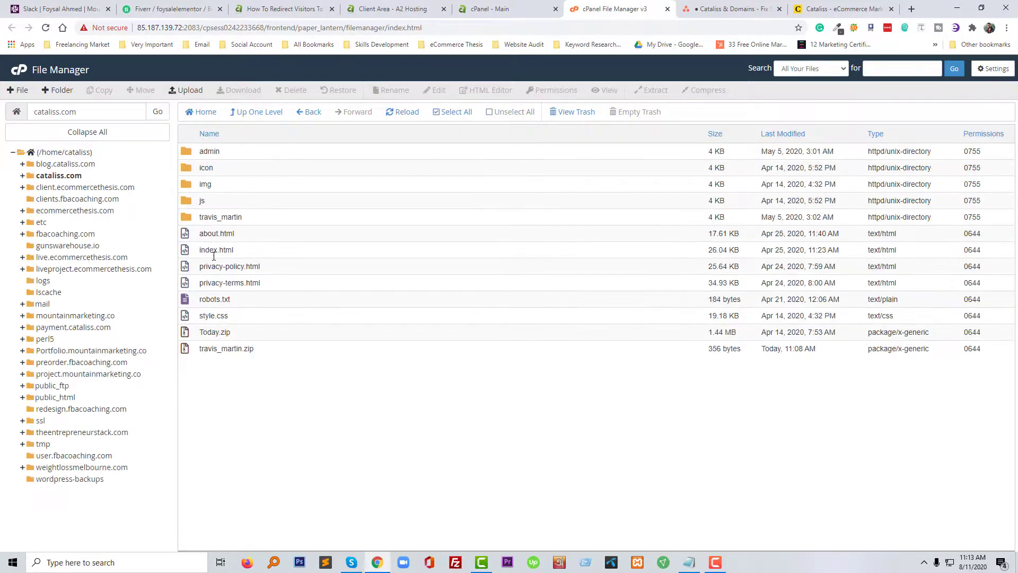
pyautogui.click(993, 69)
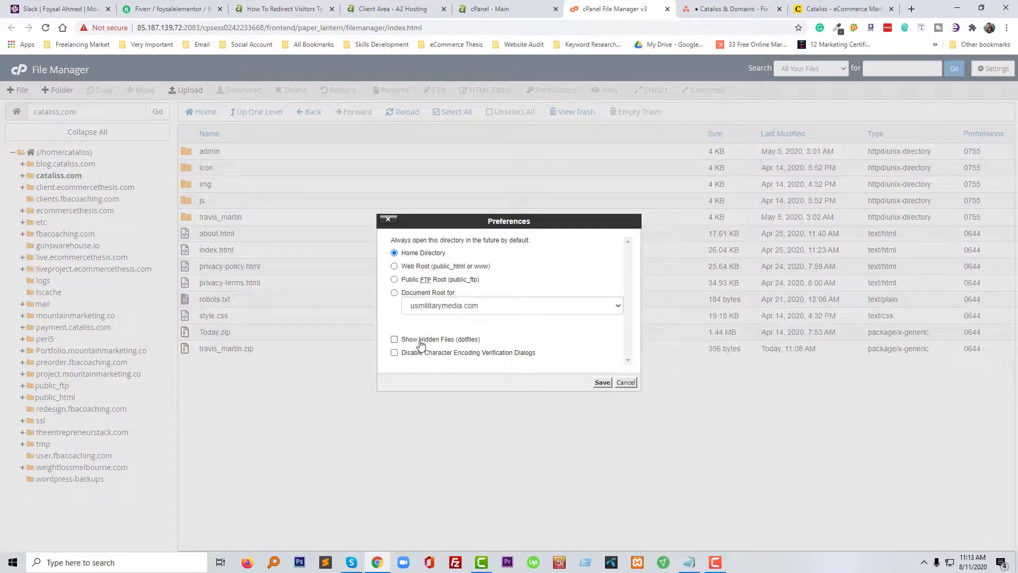
pyautogui.click(420, 344)
pyautogui.click(602, 382)
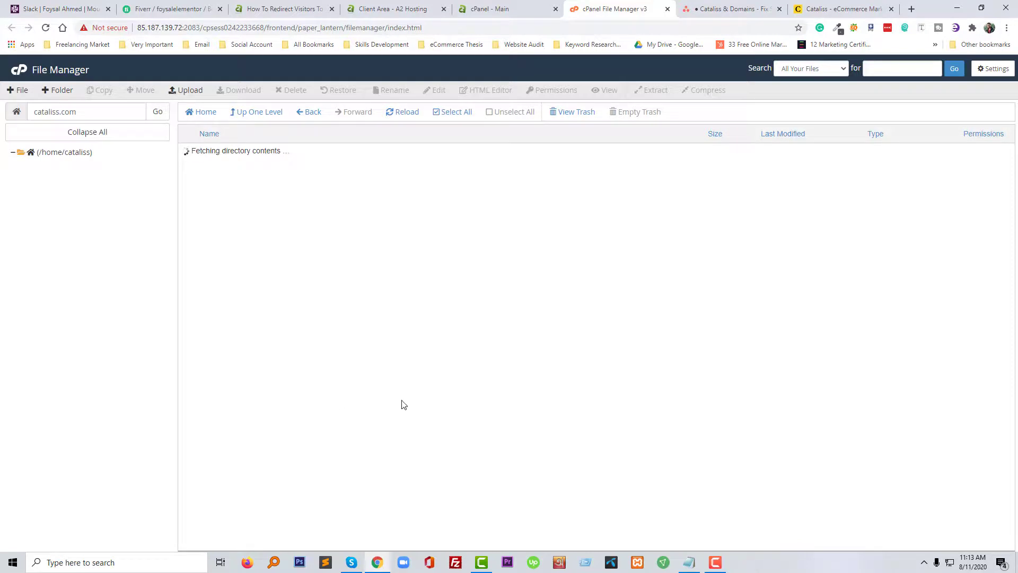
pyautogui.click(231, 252)
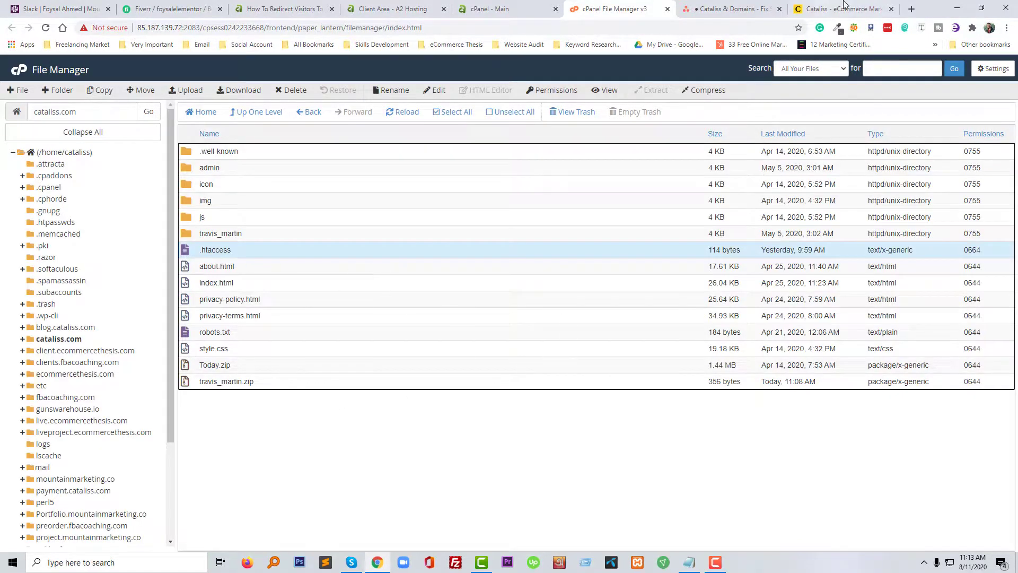
pyautogui.click(747, 9)
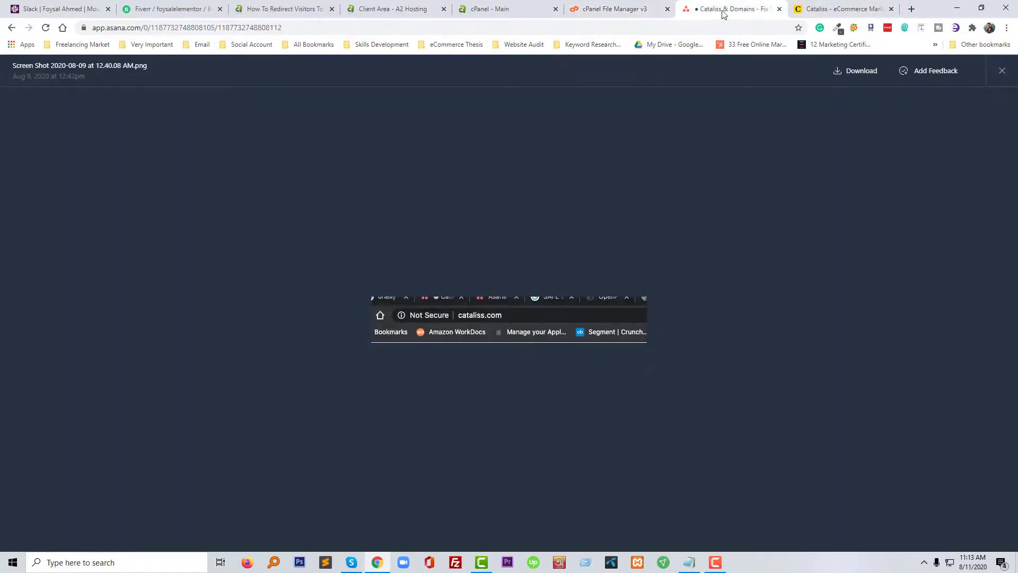